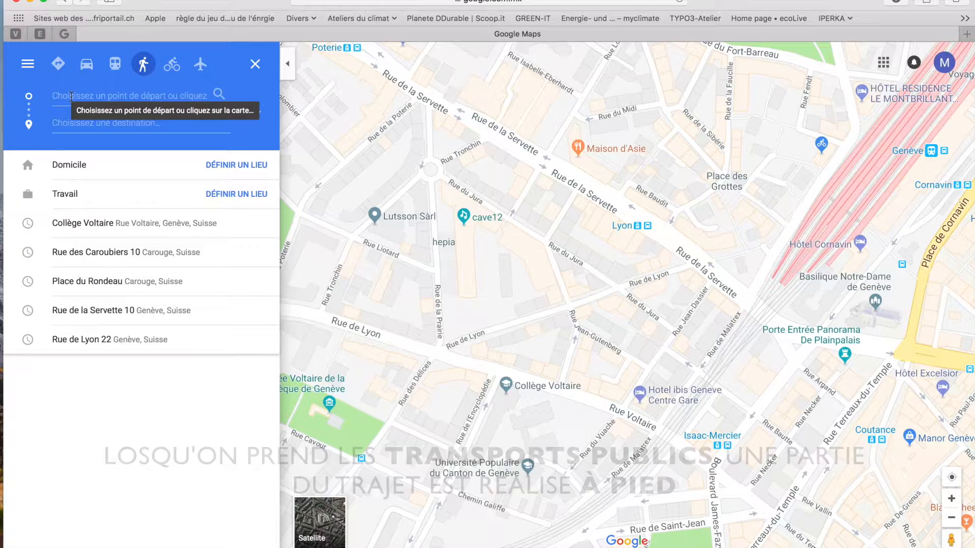
{"action": "left_click", "coordinate": [152, 68]}
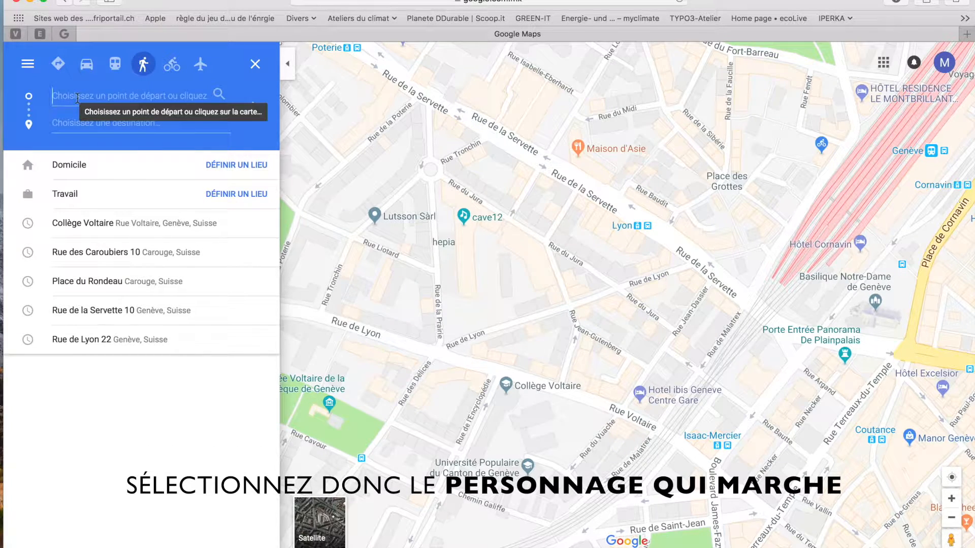
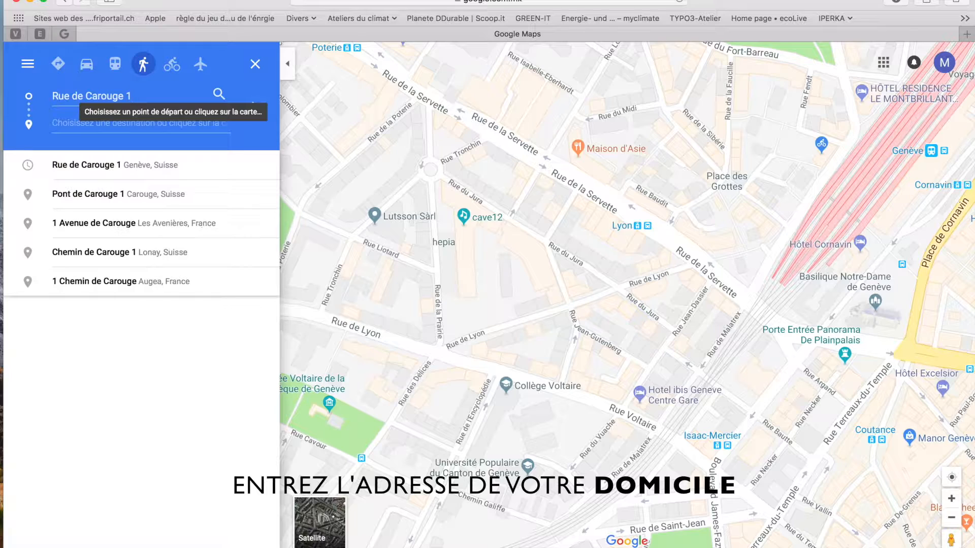
{"action": "left_click", "coordinate": [89, 163]}
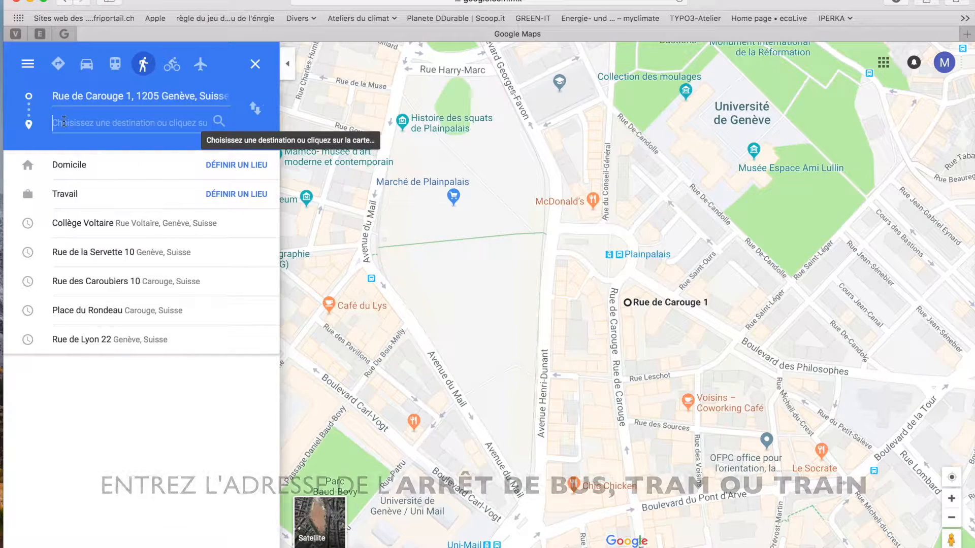
Route on foot to the Plainpalais tram stop, showing an 82 m, 1-minute walk
{"action": "type", "text": "Plain"}
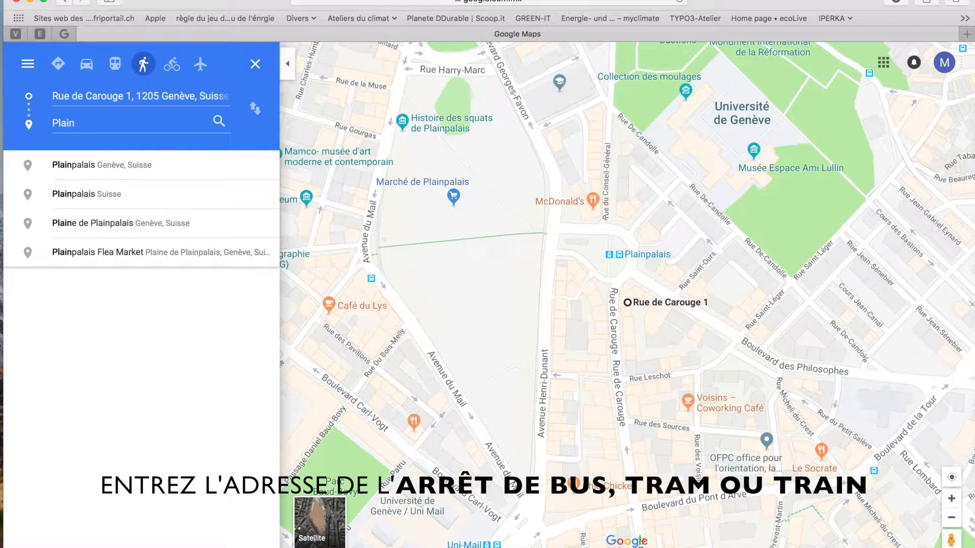
{"action": "type", "text": "palais, tram"}
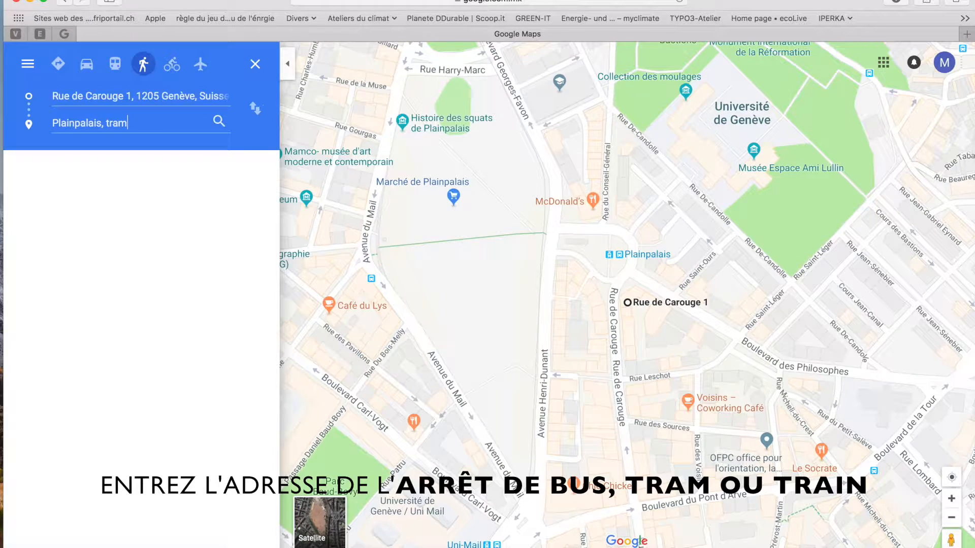
{"action": "key", "text": "Return"}
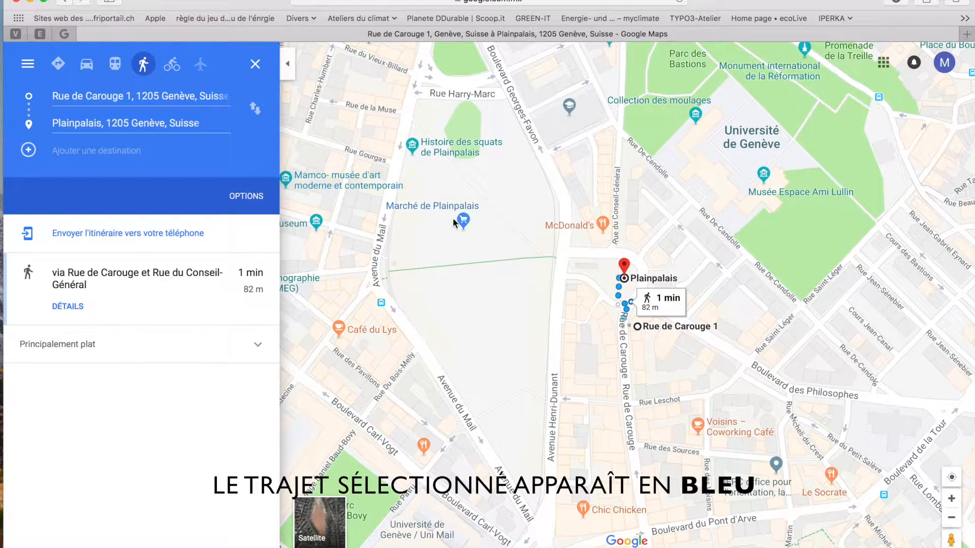
{"action": "scroll", "coordinate": [626, 301], "scroll_direction": "up", "scroll_amount": 3}
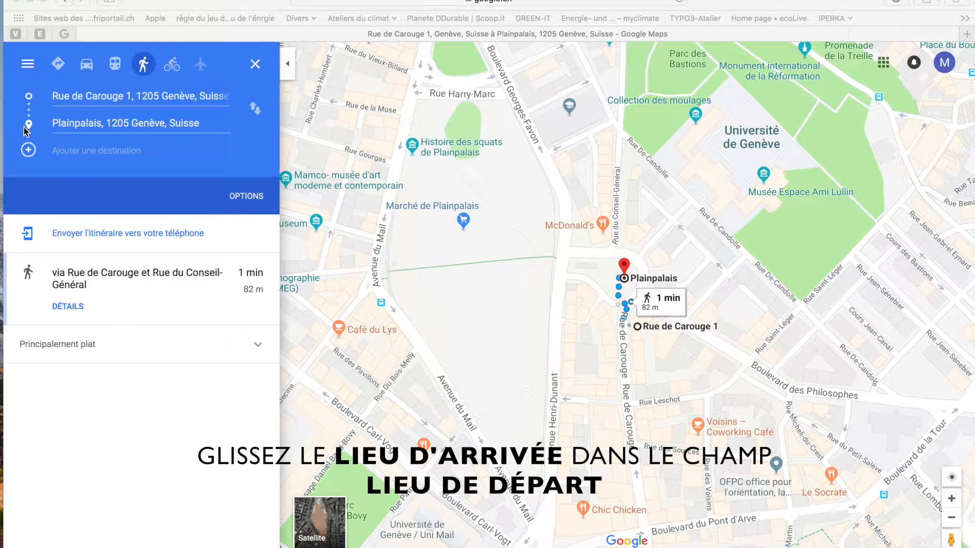
Swap the endpoints so Plainpalais is the start, and set Collège Voltaire as destination
{"action": "left_click_drag", "start_coordinate": [31, 126], "coordinate": [32, 100]}
{"action": "left_click", "coordinate": [53, 97]}
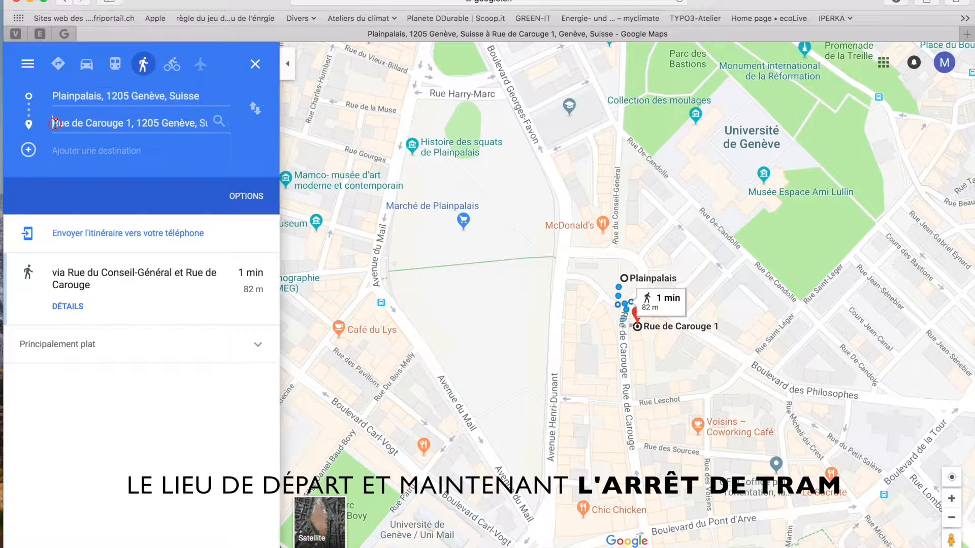
{"action": "left_click_drag", "start_coordinate": [53, 124], "coordinate": [244, 123]}
{"action": "type", "text": "collè"}
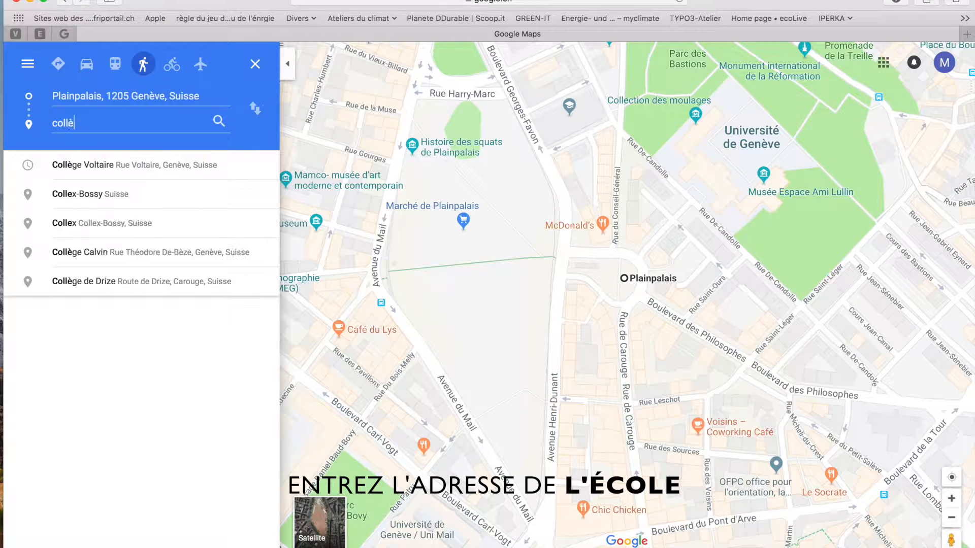
{"action": "left_click", "coordinate": [187, 162]}
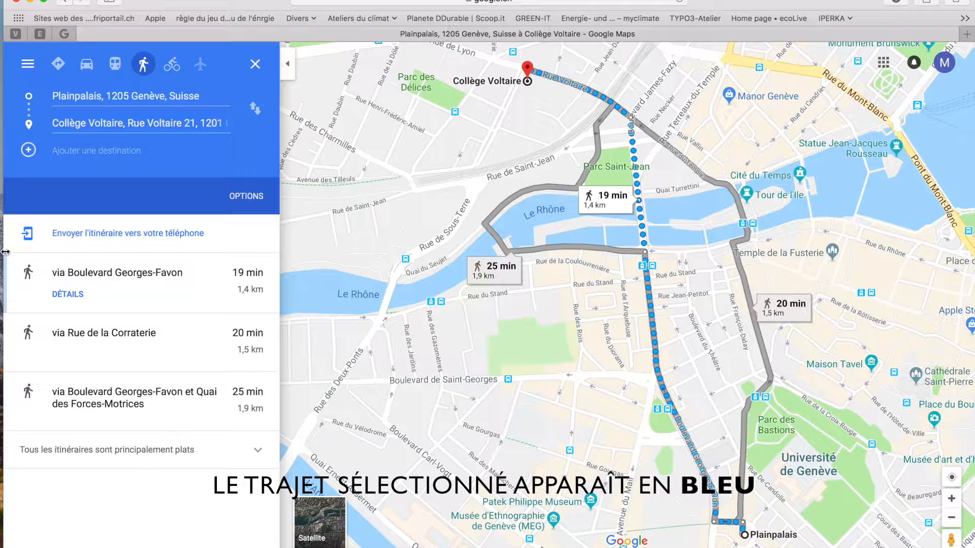
Select the 20 min Rue de la Corraterie route and reroute it up via Rue de Coutance
{"action": "left_click", "coordinate": [751, 297]}
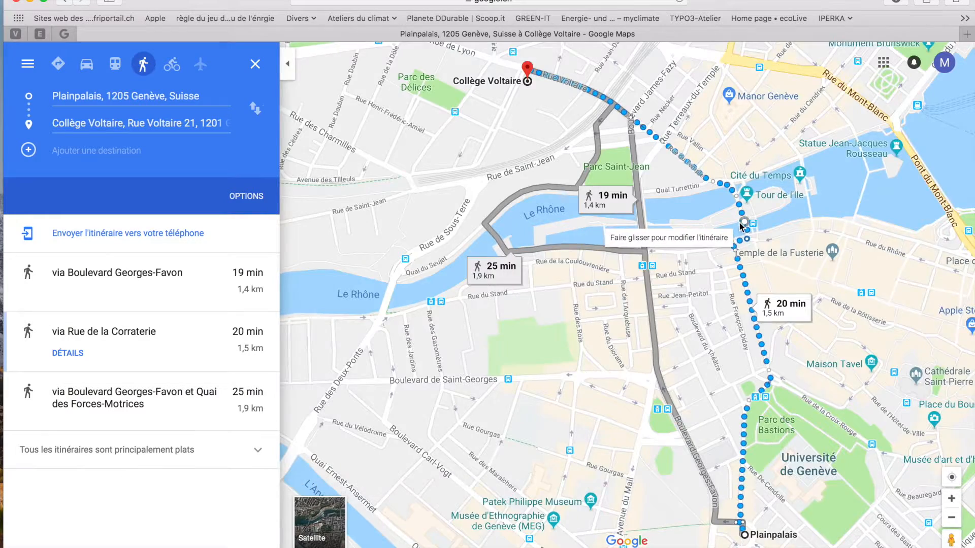
{"action": "scroll", "coordinate": [736, 220], "scroll_direction": "up", "scroll_amount": 5}
{"action": "left_click_drag", "start_coordinate": [693, 140], "coordinate": [654, 405]}
{"action": "left_click_drag", "start_coordinate": [573, 52], "coordinate": [635, 286]}
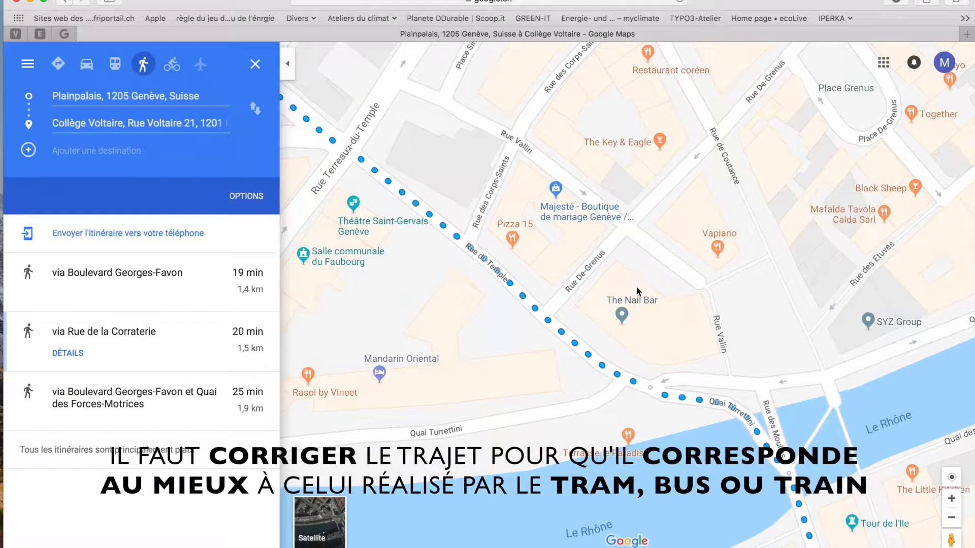
{"action": "scroll", "coordinate": [721, 394], "scroll_direction": "down", "scroll_amount": 2}
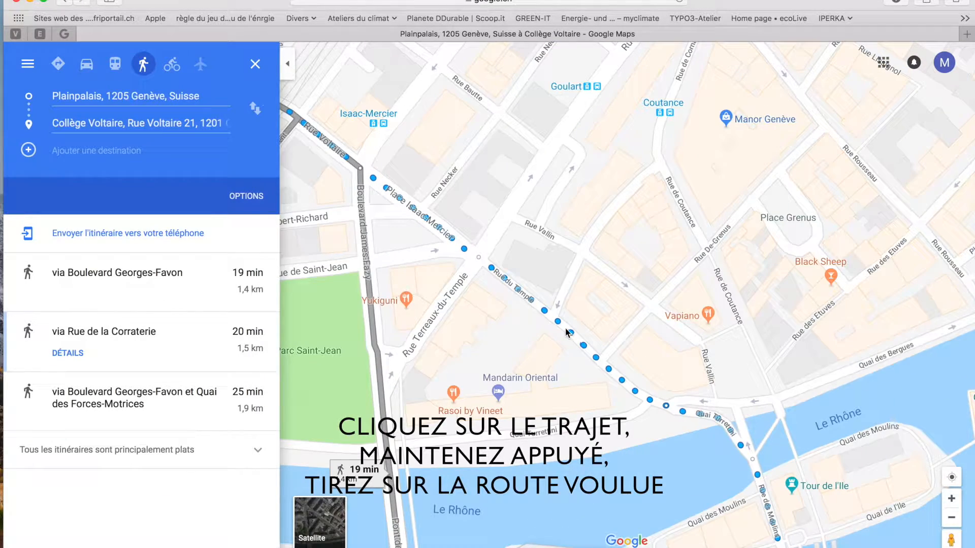
{"action": "left_click_drag", "start_coordinate": [570, 334], "coordinate": [658, 155]}
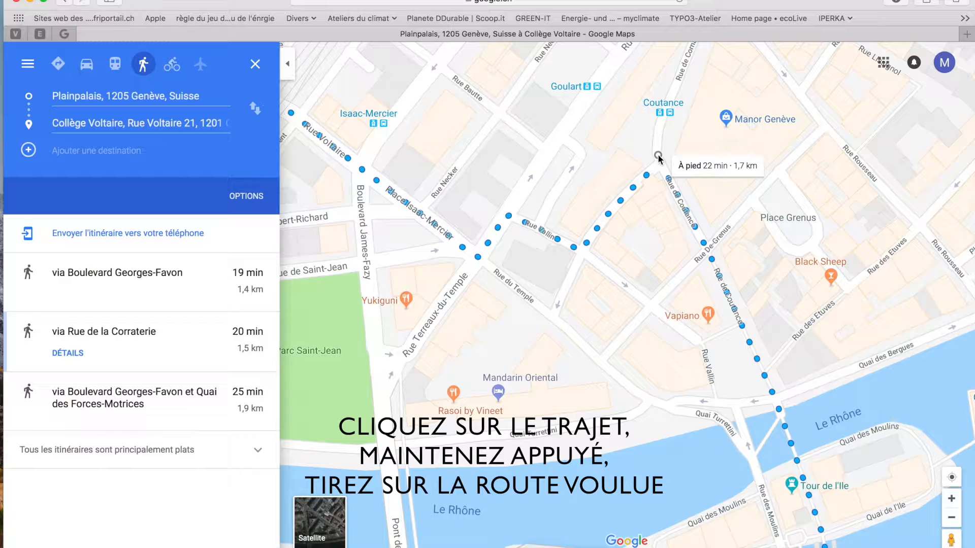
{"action": "left_click_drag", "start_coordinate": [592, 163], "coordinate": [589, 274]}
{"action": "left_click_drag", "start_coordinate": [497, 324], "coordinate": [681, 110]}
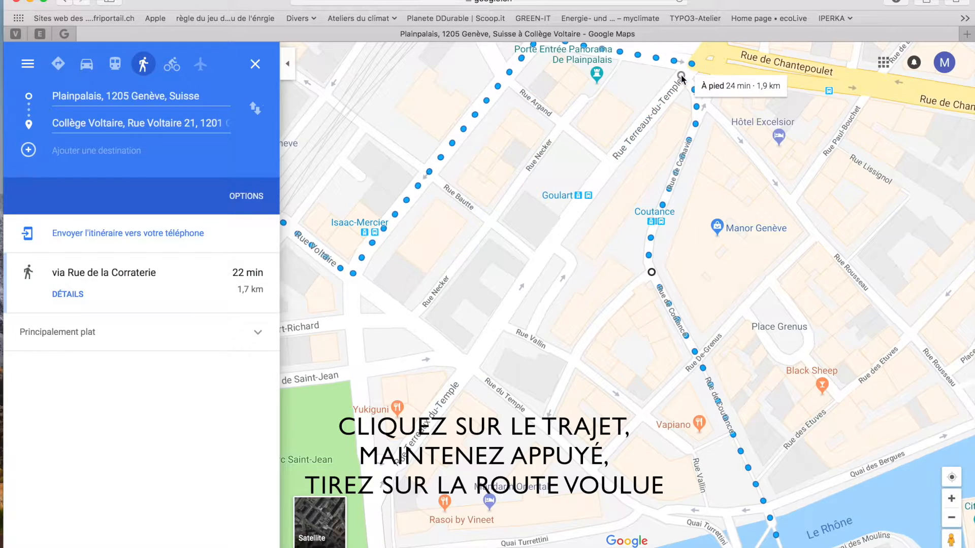
{"action": "left_click_drag", "start_coordinate": [609, 101], "coordinate": [683, 350]}
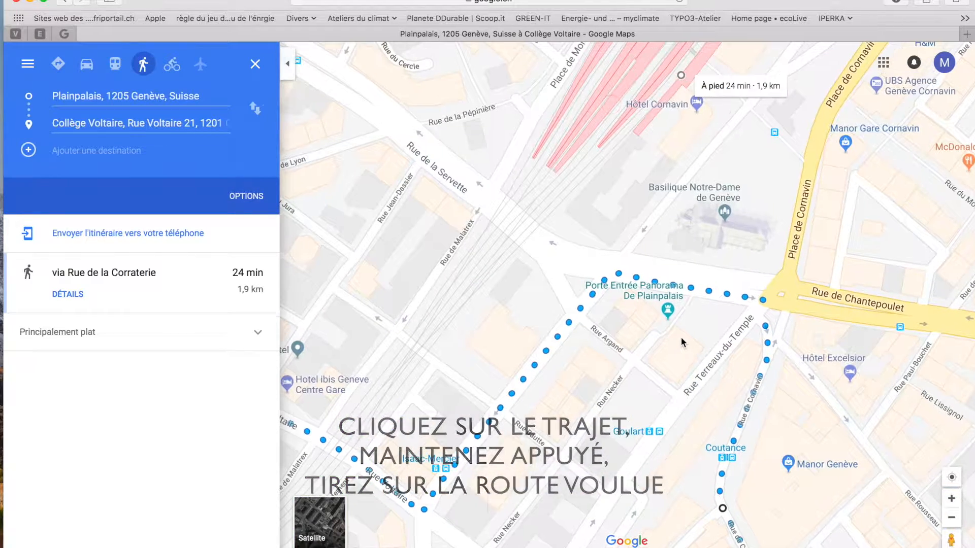
{"action": "left_click_drag", "start_coordinate": [564, 329], "coordinate": [441, 159]}
{"action": "left_click_drag", "start_coordinate": [668, 360], "coordinate": [664, 168]}
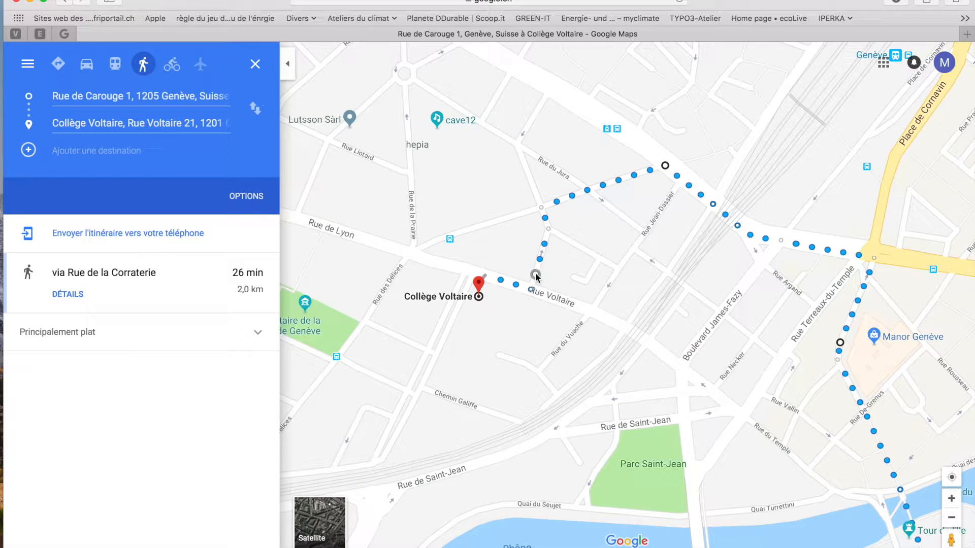
{"action": "left_click_drag", "start_coordinate": [529, 288], "coordinate": [482, 225]}
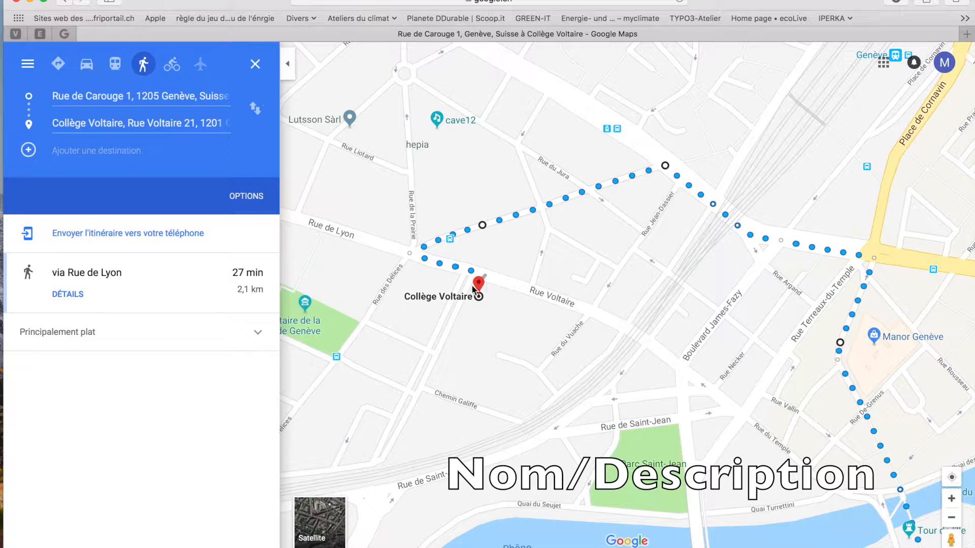
{"action": "left_click_drag", "start_coordinate": [472, 274], "coordinate": [449, 227]}
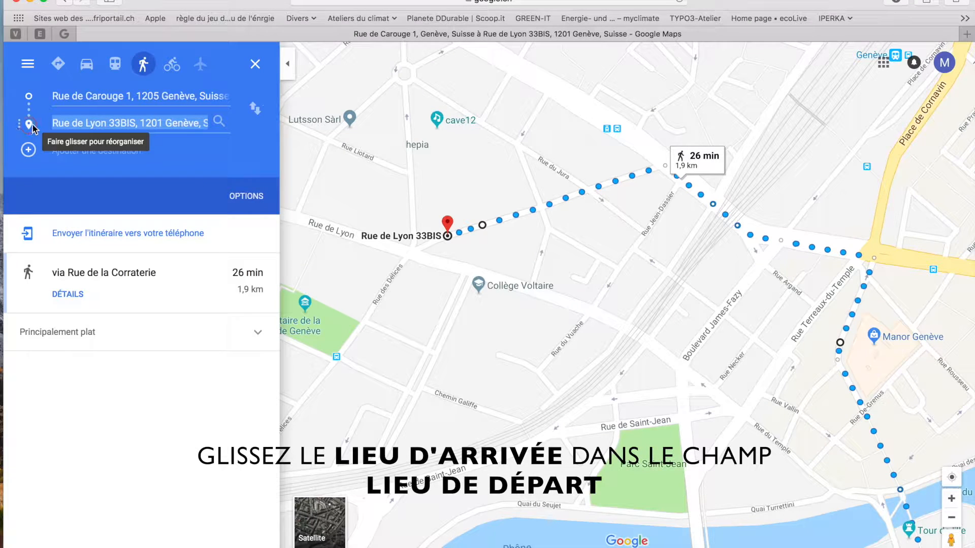
Swap the route ends and set Collège Voltaire as destination, giving a 150 m walk
{"action": "left_click_drag", "start_coordinate": [29, 127], "coordinate": [29, 93]}
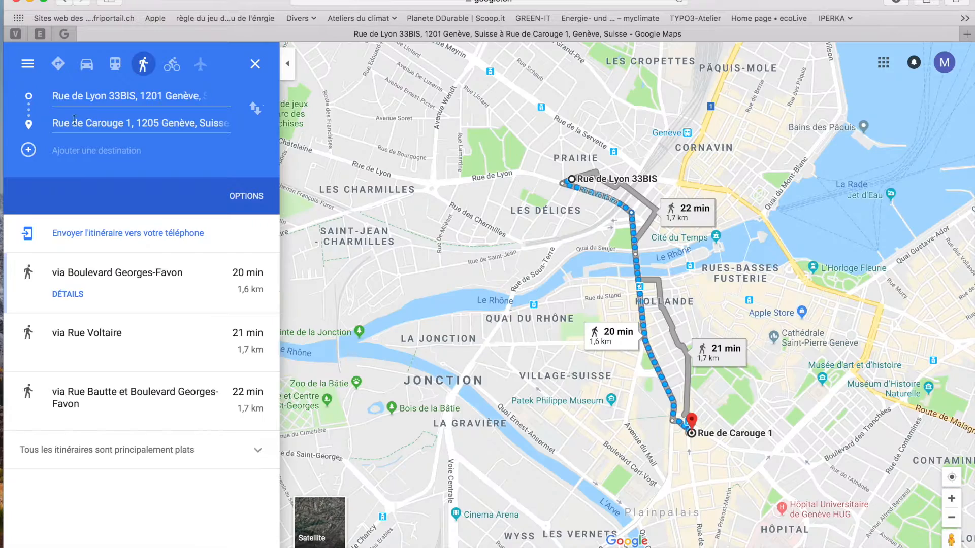
{"action": "left_click", "coordinate": [54, 127]}
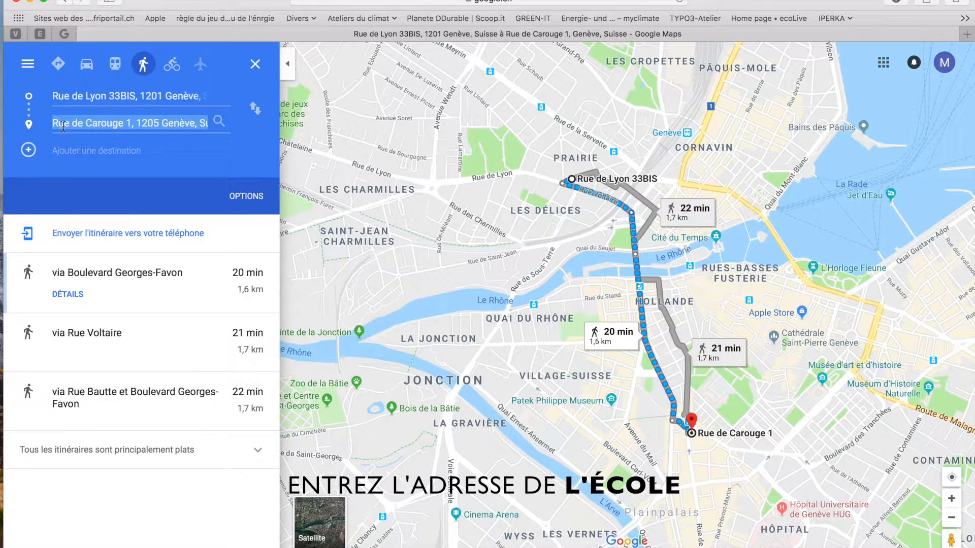
{"action": "type", "text": "coll"}
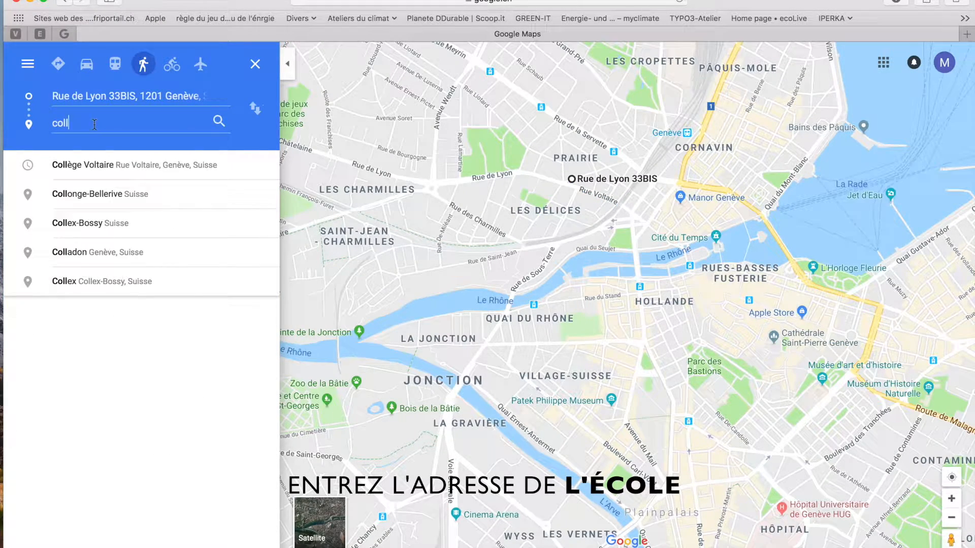
{"action": "type", "text": "è"}
{"action": "left_click", "coordinate": [105, 167]}
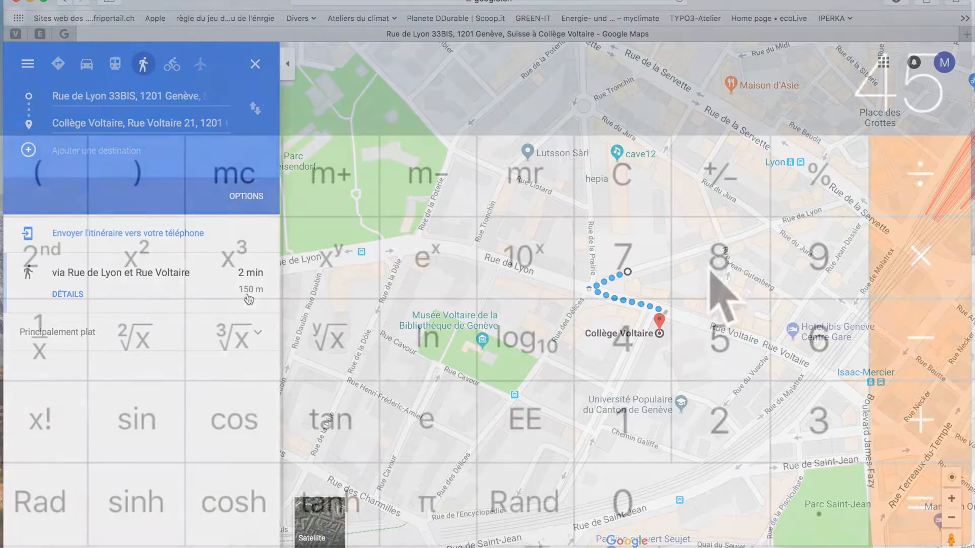
{"action": "left_click", "coordinate": [718, 257]}
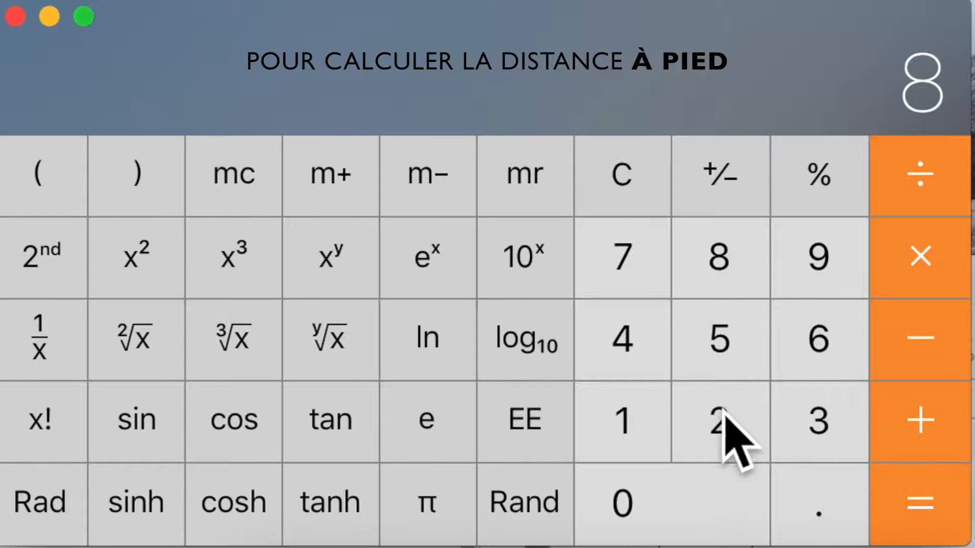
Add the two walking legs, 82 + 150, in Calculator
{"action": "left_click", "coordinate": [717, 422]}
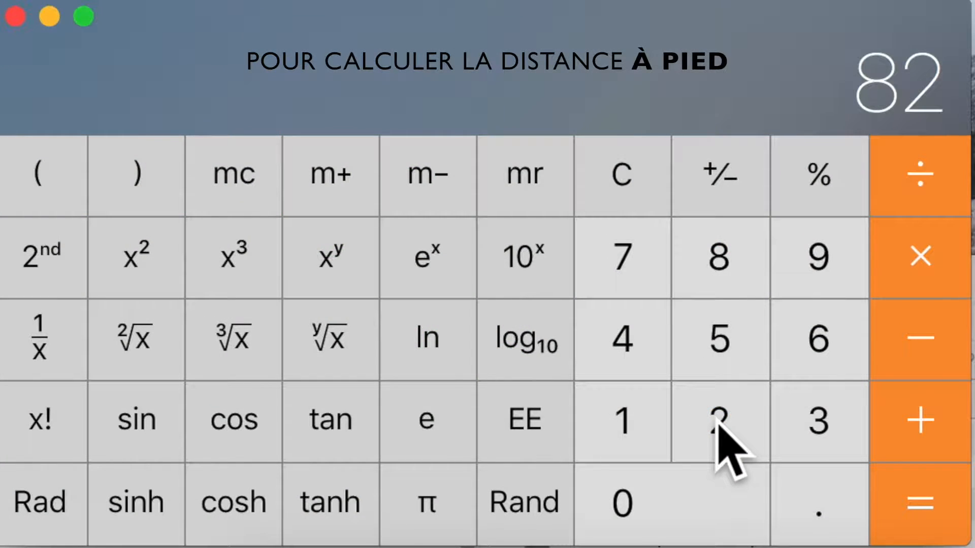
{"action": "left_click", "coordinate": [914, 419]}
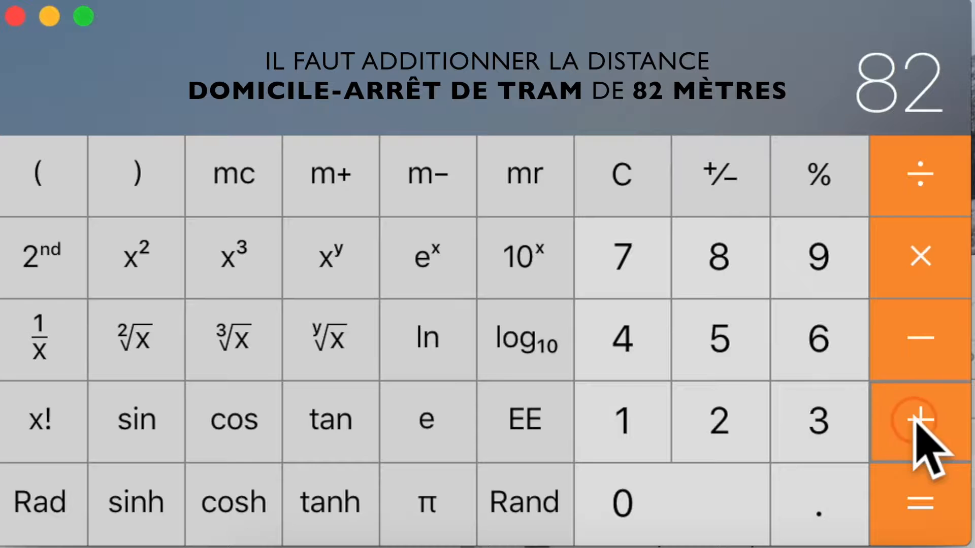
{"action": "left_click", "coordinate": [622, 417]}
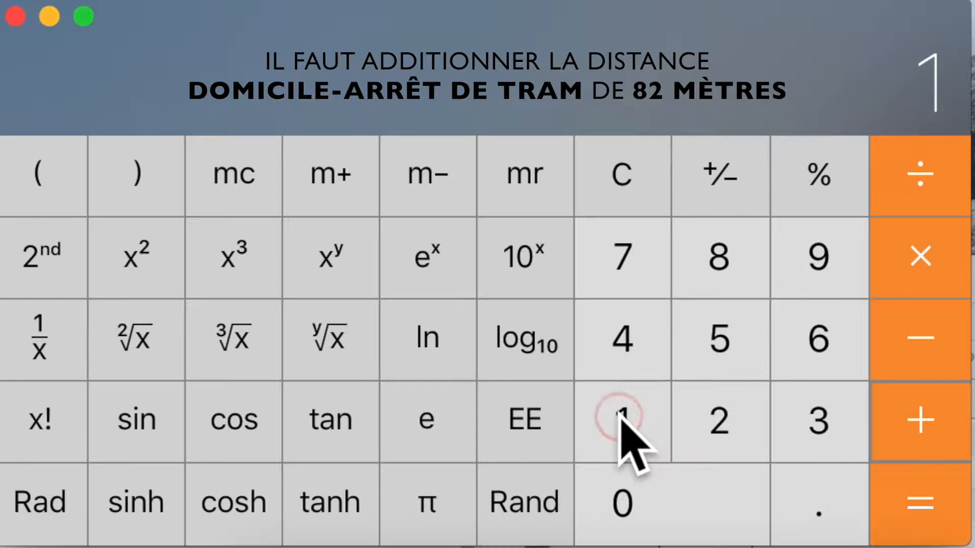
{"action": "left_click", "coordinate": [694, 339]}
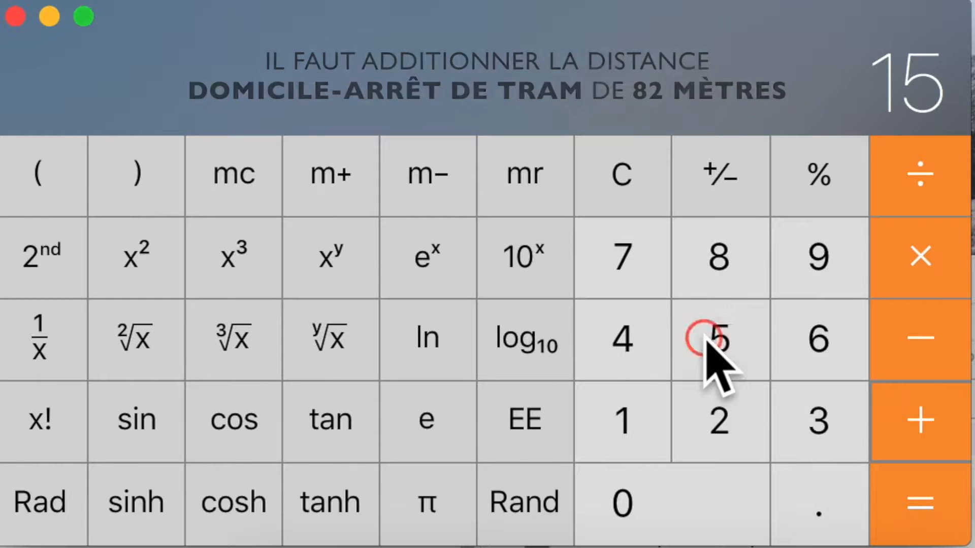
{"action": "left_click", "coordinate": [661, 492]}
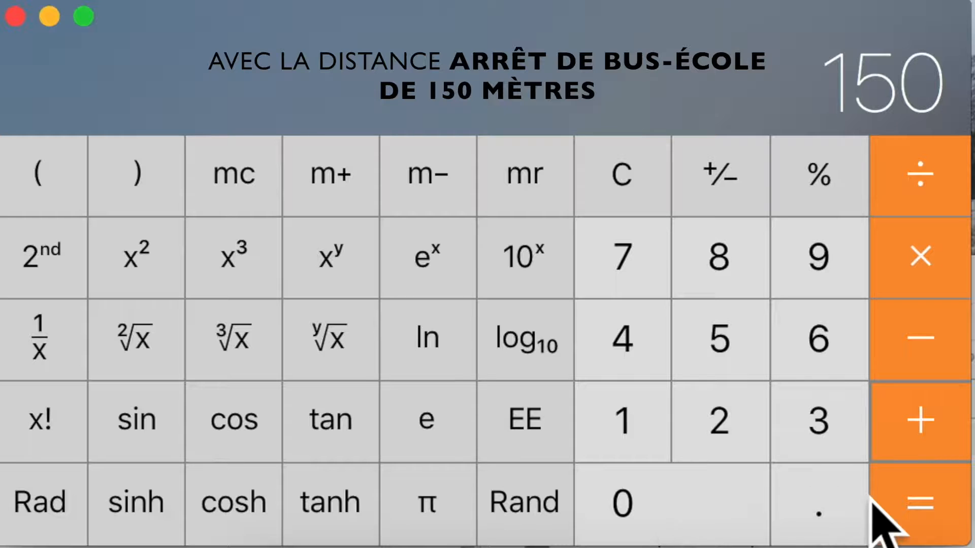
{"action": "left_click", "coordinate": [920, 508]}
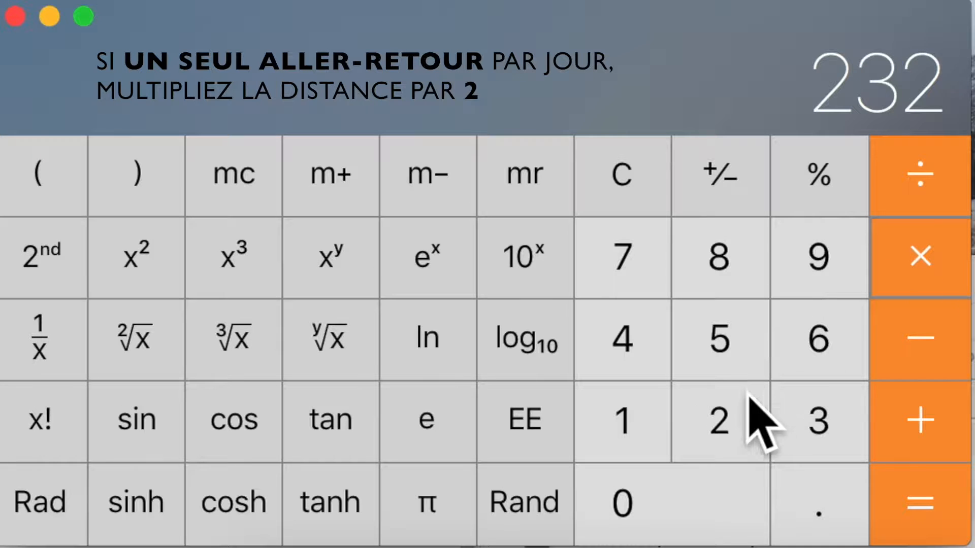
Double the total to 464 m and multiply by 5 school days for 2320 m
{"action": "left_click", "coordinate": [913, 499]}
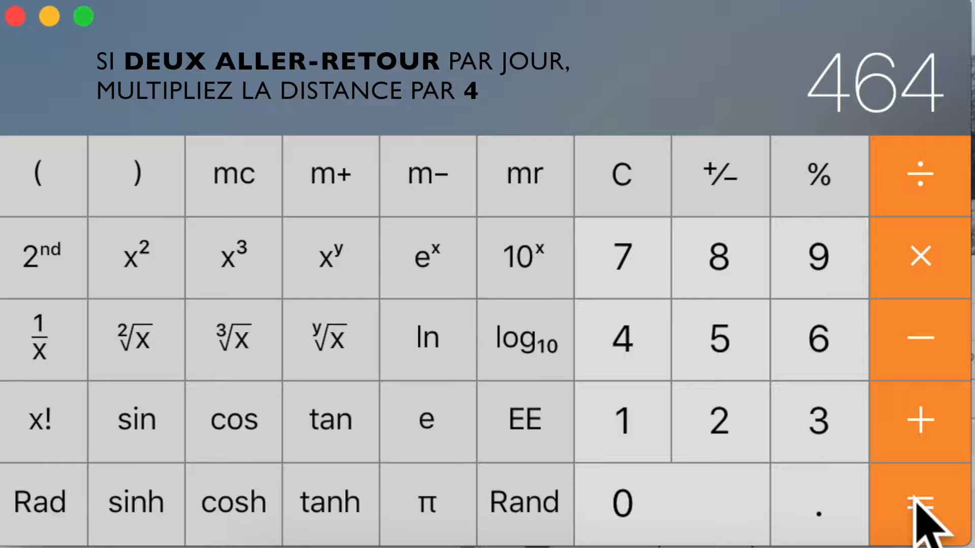
{"action": "left_click", "coordinate": [922, 259]}
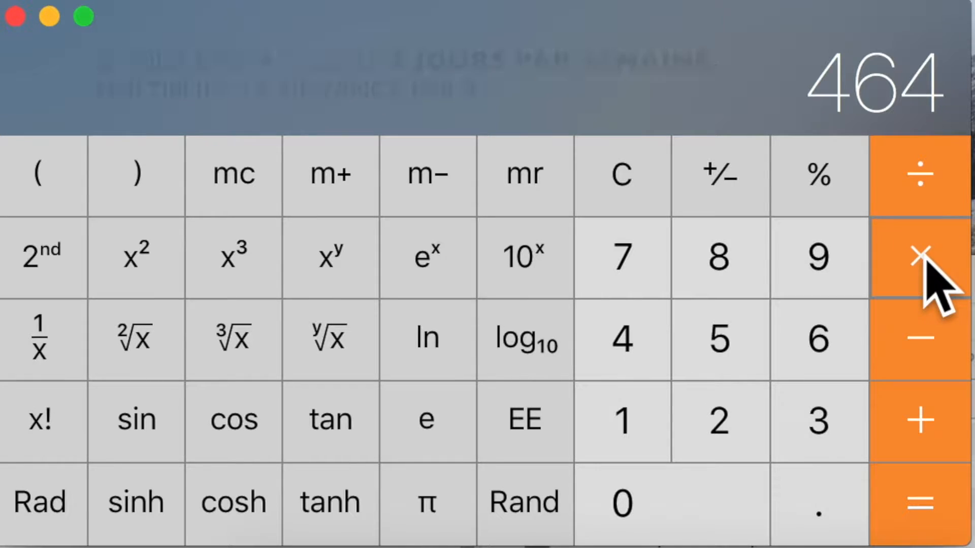
{"action": "left_click", "coordinate": [719, 340]}
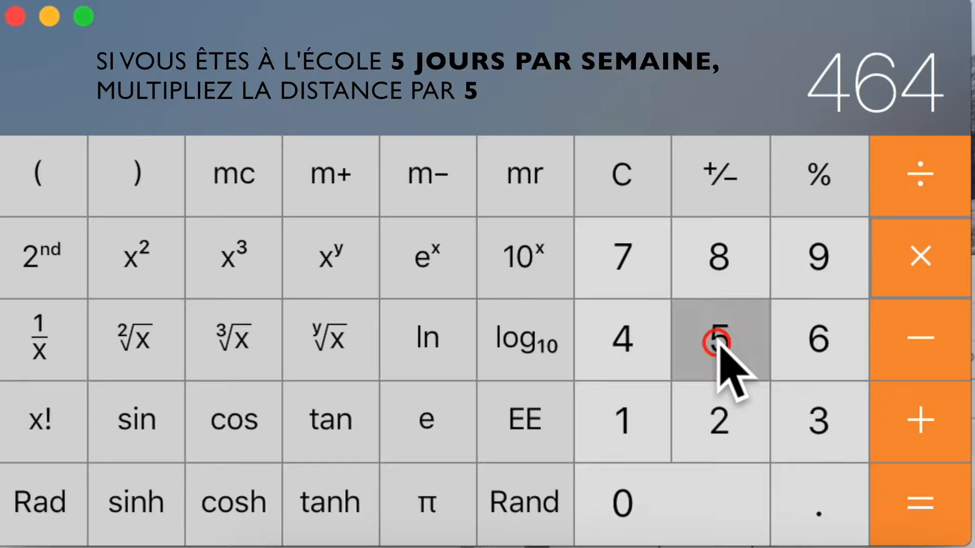
{"action": "left_click", "coordinate": [921, 505]}
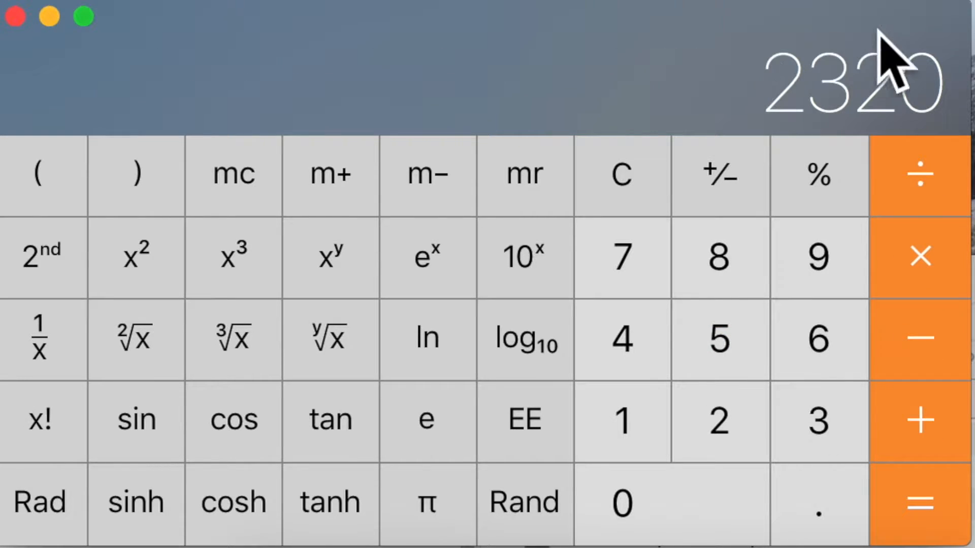
Divide 2320 by 1000 to get 2.32 km per week
{"action": "left_click", "coordinate": [920, 199]}
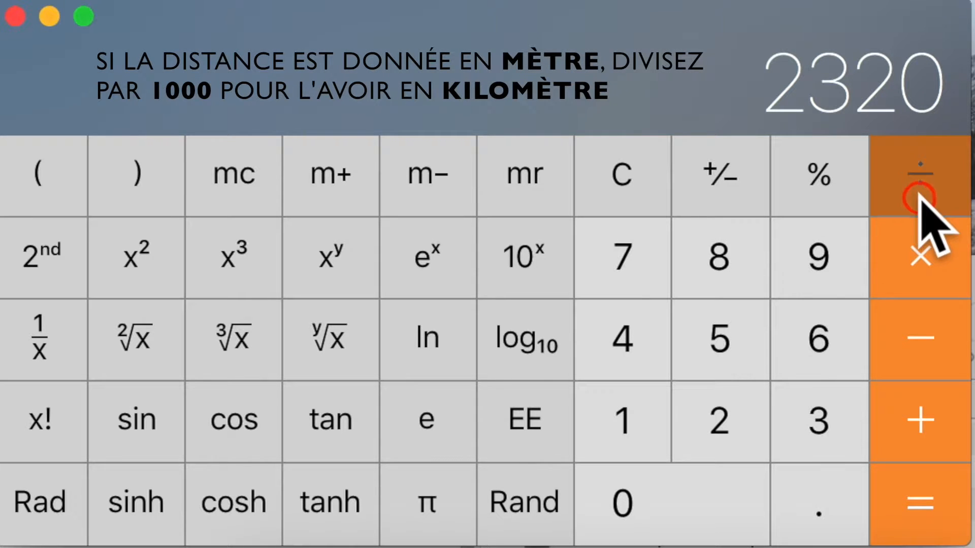
{"action": "left_click", "coordinate": [624, 409]}
{"action": "left_click", "coordinate": [650, 485]}
{"action": "left_click", "coordinate": [650, 486]}
{"action": "left_click", "coordinate": [651, 487]}
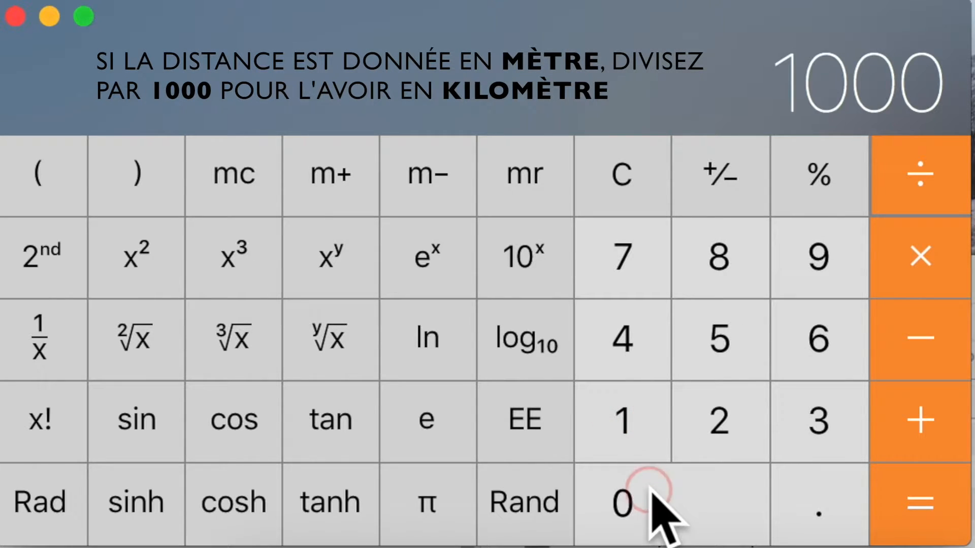
{"action": "left_click", "coordinate": [929, 523]}
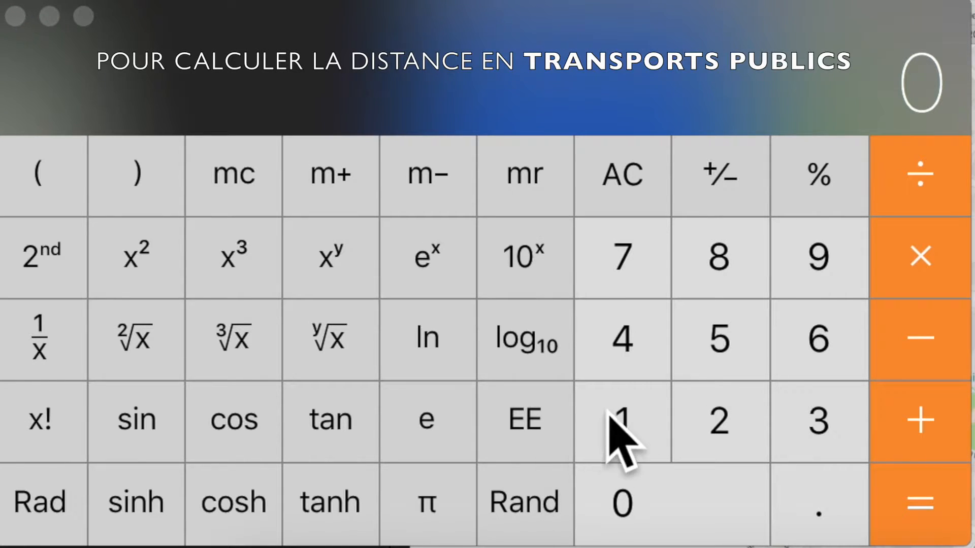
Compute 1.9 × 2 = 3.8, then × 5 for 19 km of weekly tram travel
{"action": "left_click", "coordinate": [629, 412]}
{"action": "left_click", "coordinate": [813, 495]}
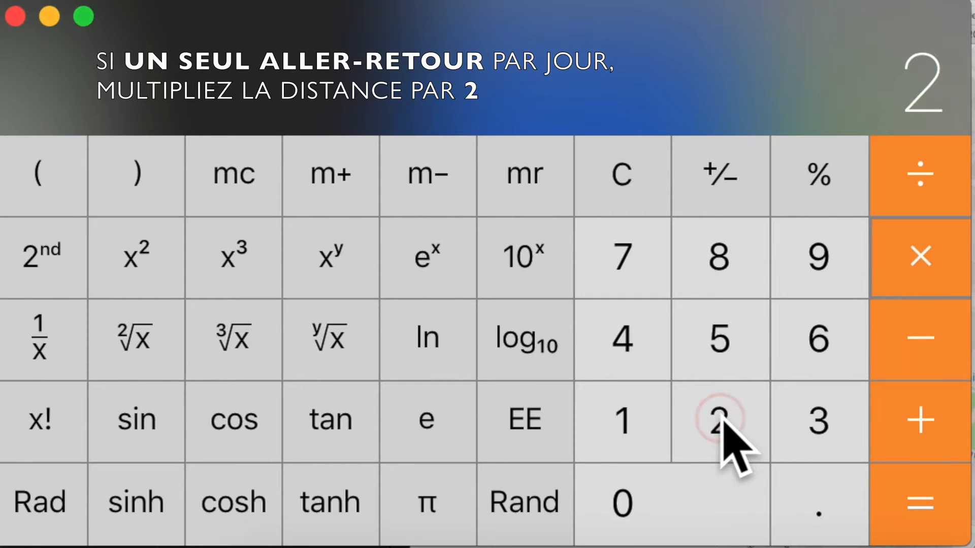
{"action": "left_click", "coordinate": [912, 502]}
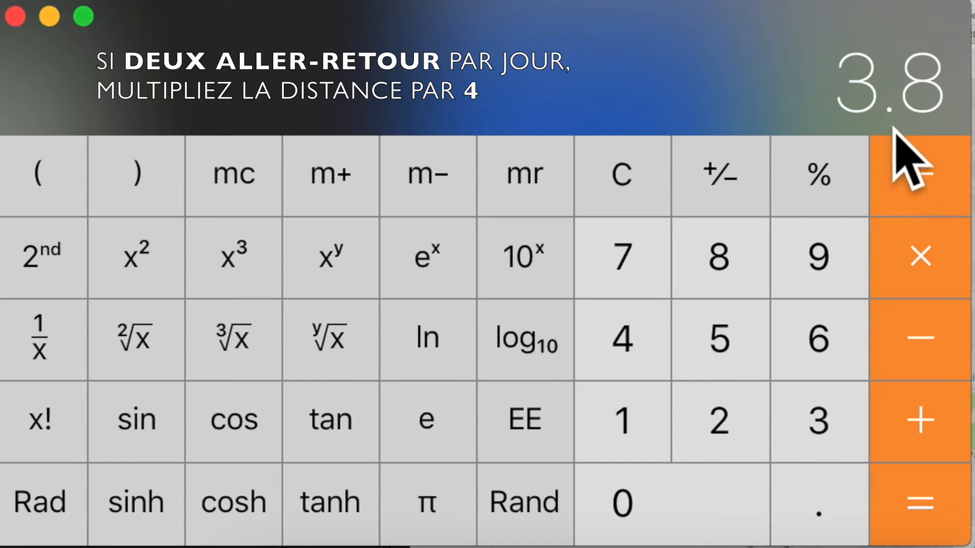
{"action": "left_click", "coordinate": [920, 260]}
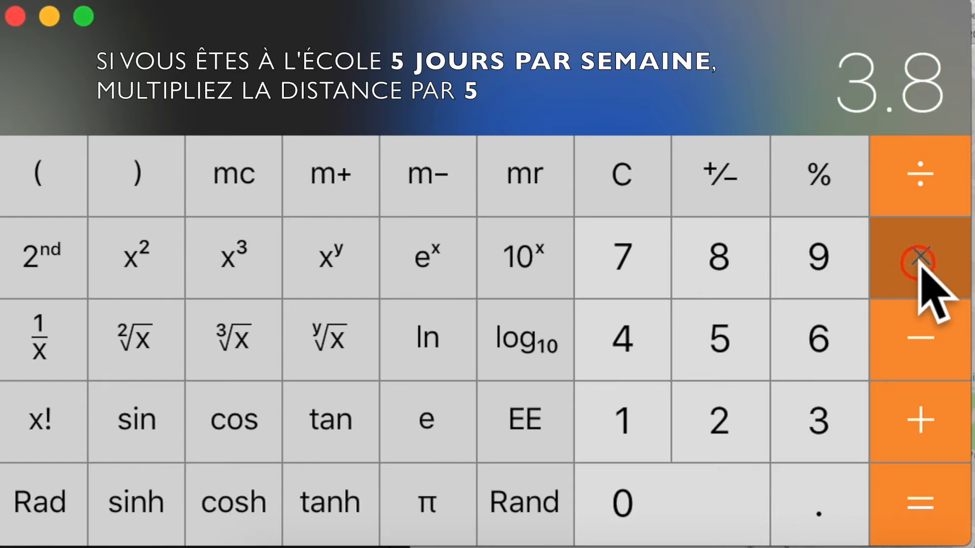
{"action": "left_click", "coordinate": [712, 341]}
{"action": "left_click", "coordinate": [901, 495]}
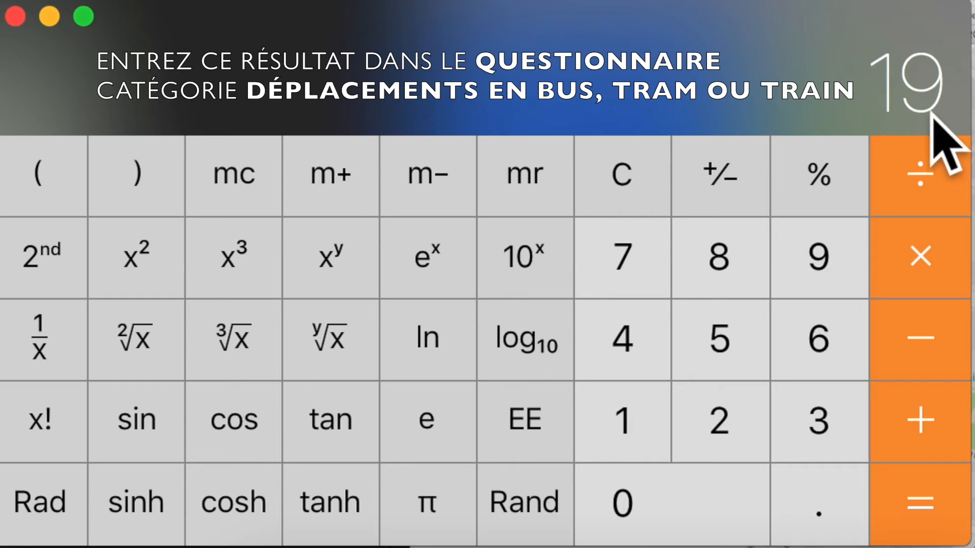